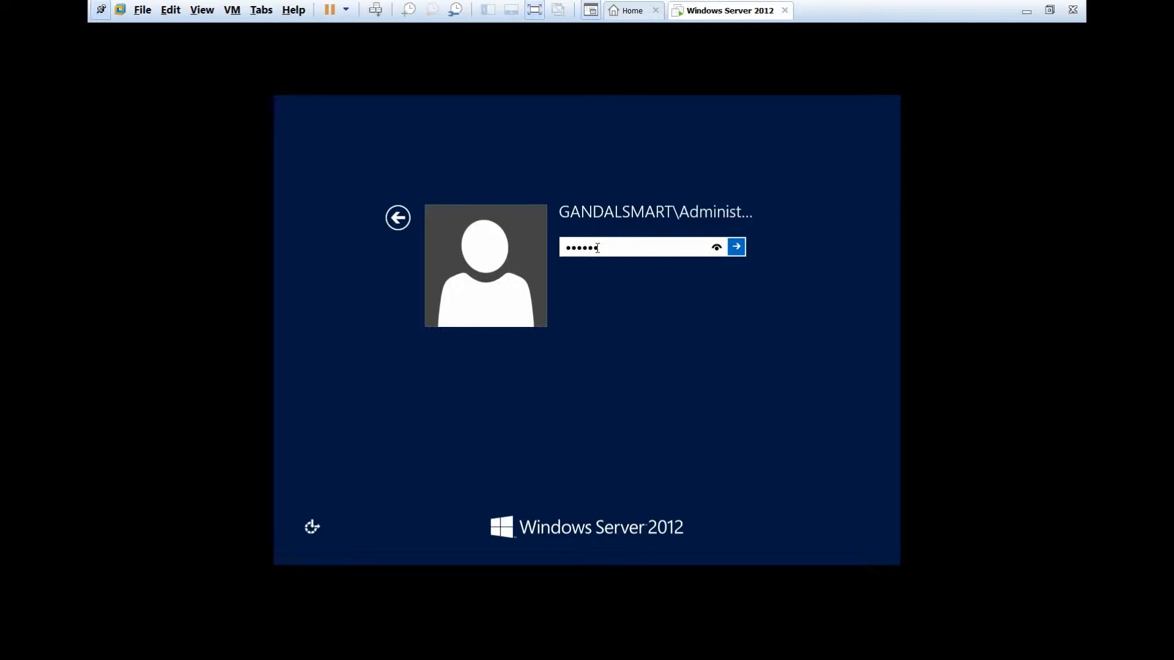
- Sign in to the Windows Server 2012 virtual machine with the administrator account's password
key("Return")
key("Return")
type("******")
key("Return")
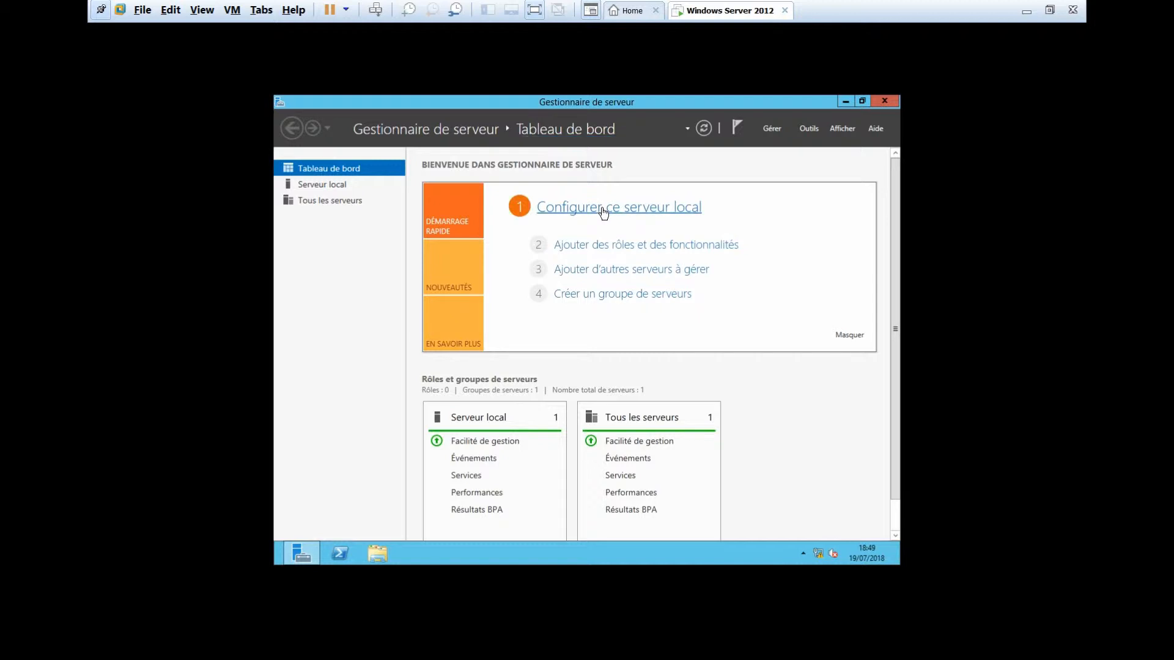
- Open the local server's configuration page and look through all of its properties, including the update and hardware details
left_click(602, 209)
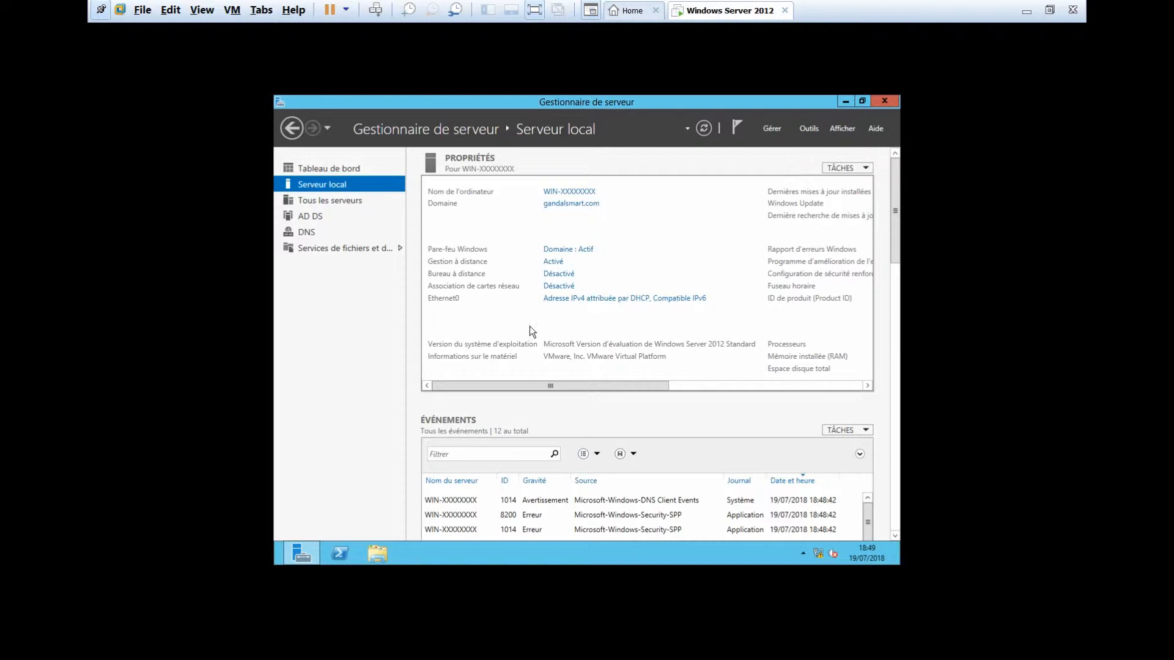
left_click_drag(544, 386, 725, 412)
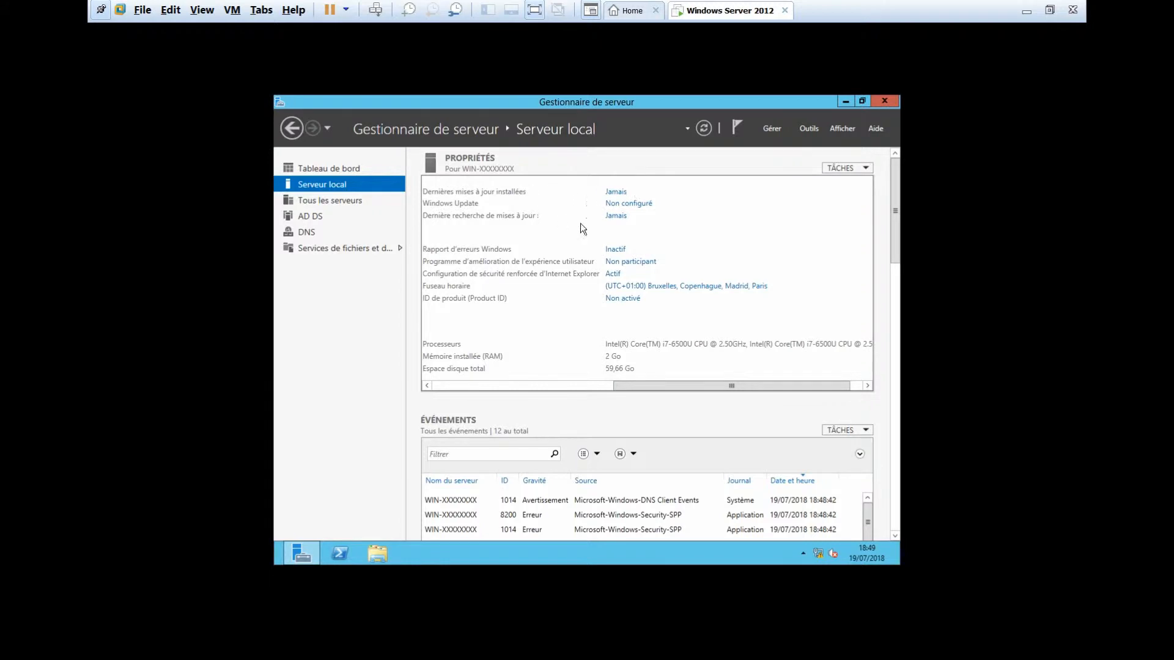
left_click_drag(637, 385, 446, 392)
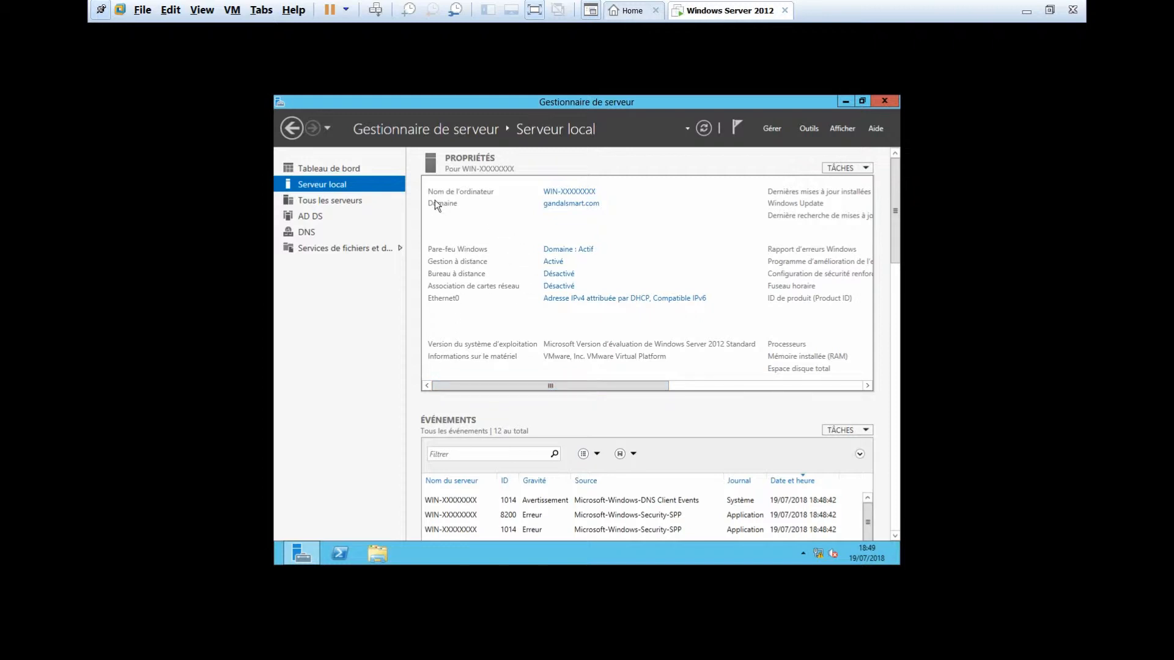
- Rename the domain controller's computer name to Server1, accepting the warning and the restart notice
left_click(558, 196)
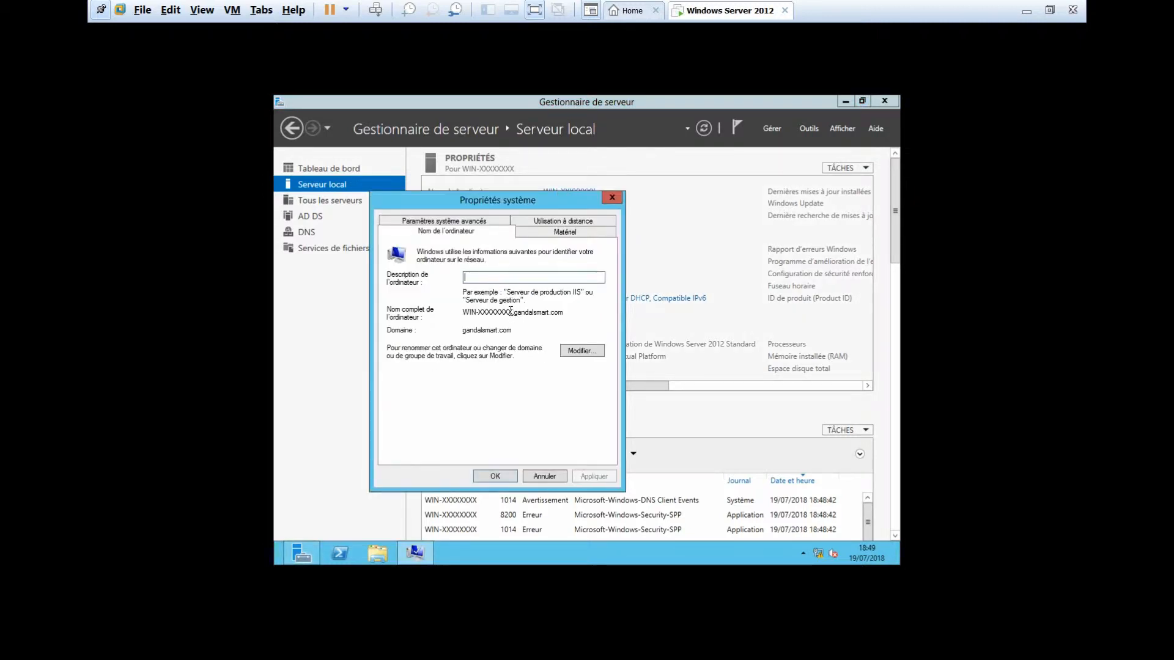
left_click(585, 349)
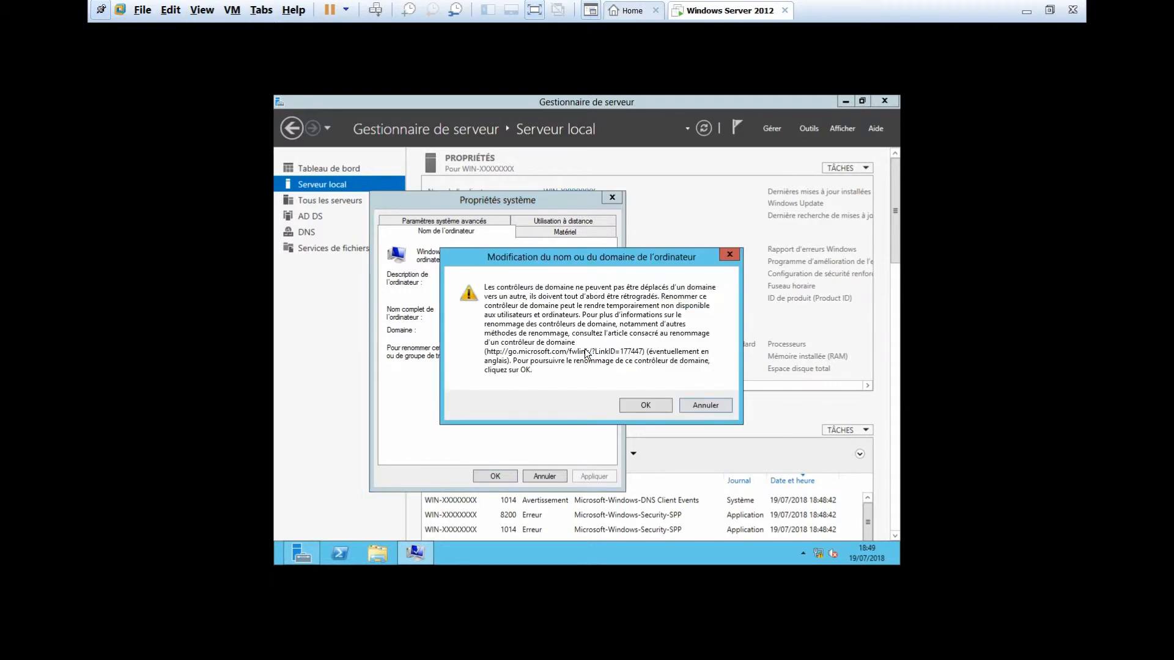
left_click(640, 404)
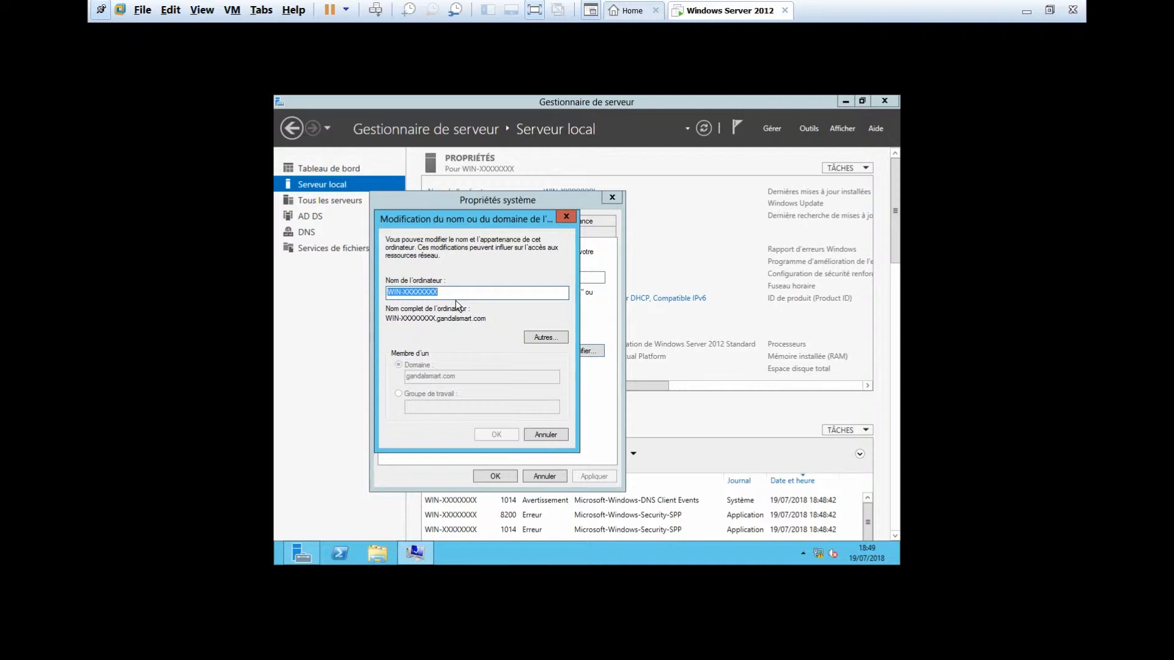
type("Server")
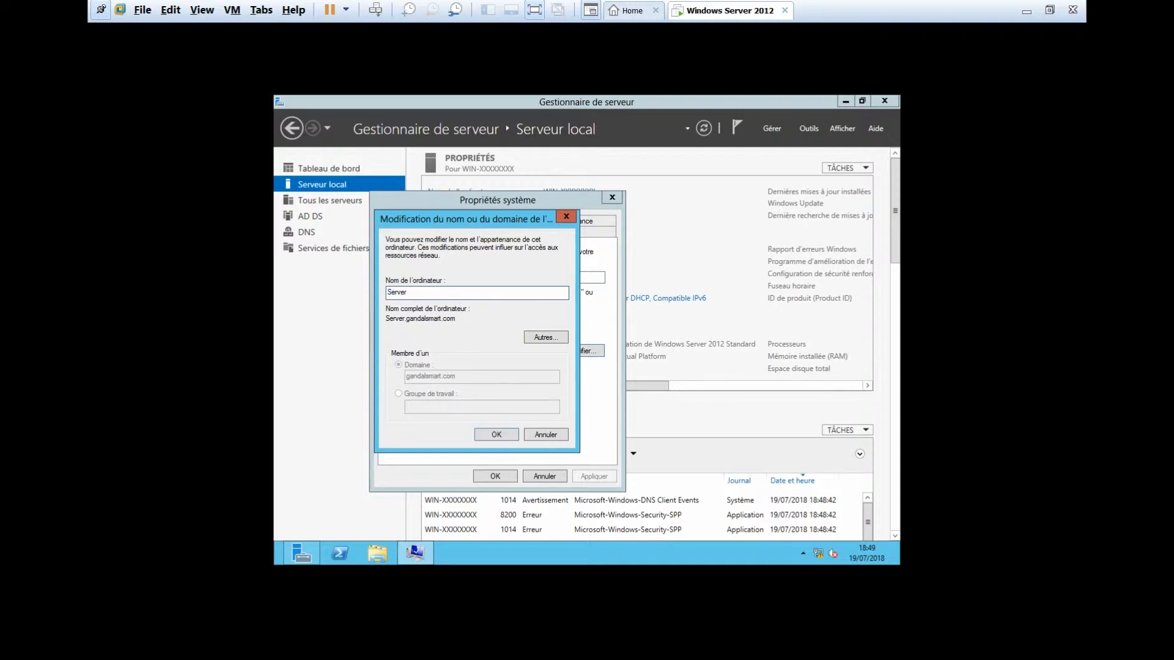
type("1")
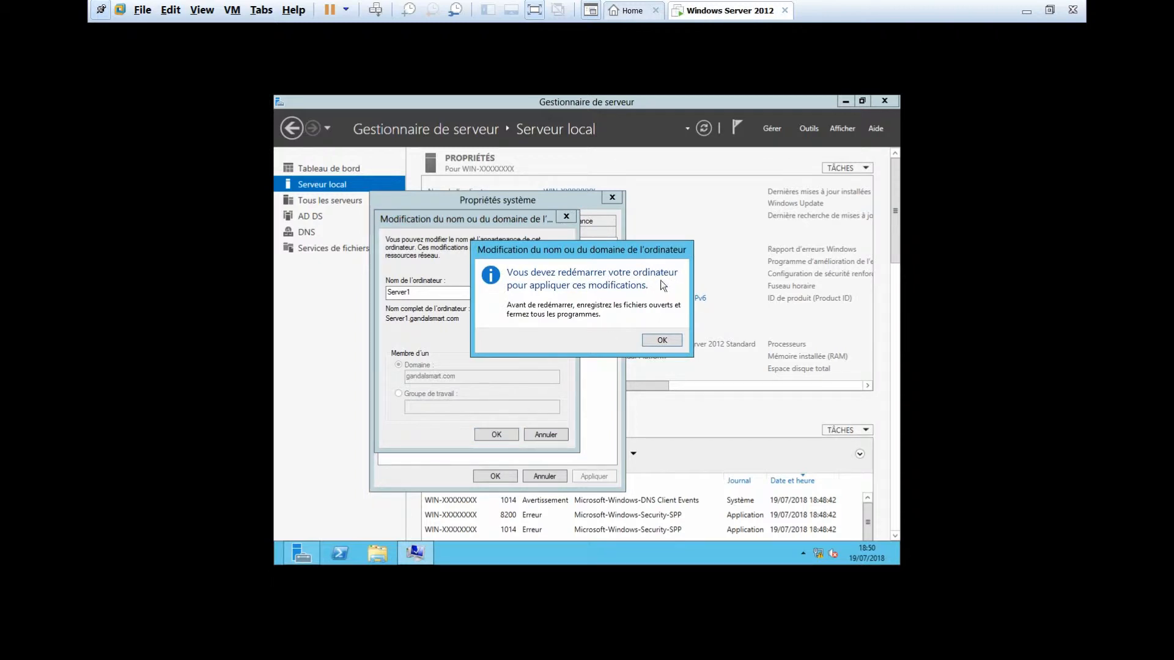
left_click(655, 340)
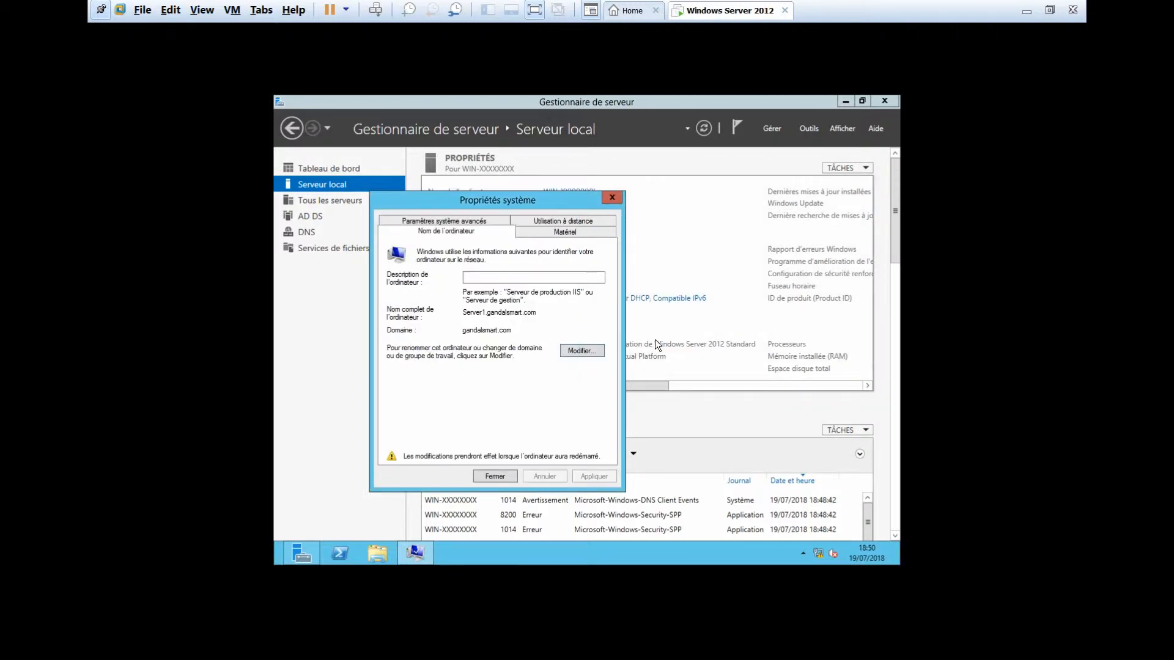
- Close the system properties with the restart postponed, and refresh the local server's properties
left_click(496, 476)
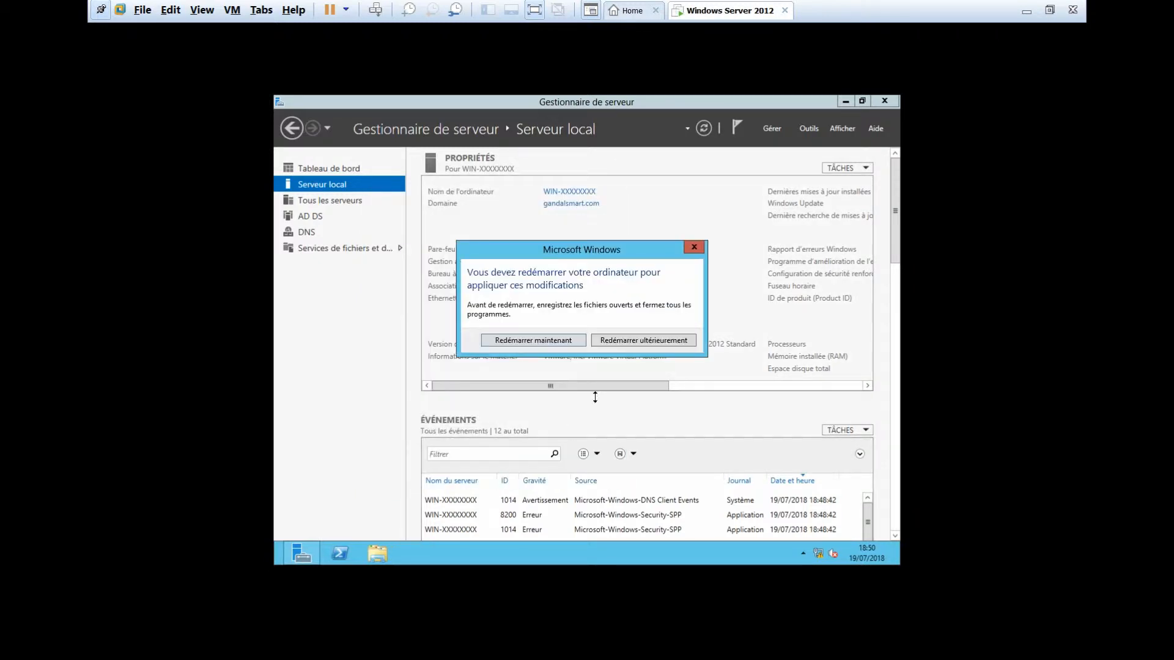
left_click(639, 340)
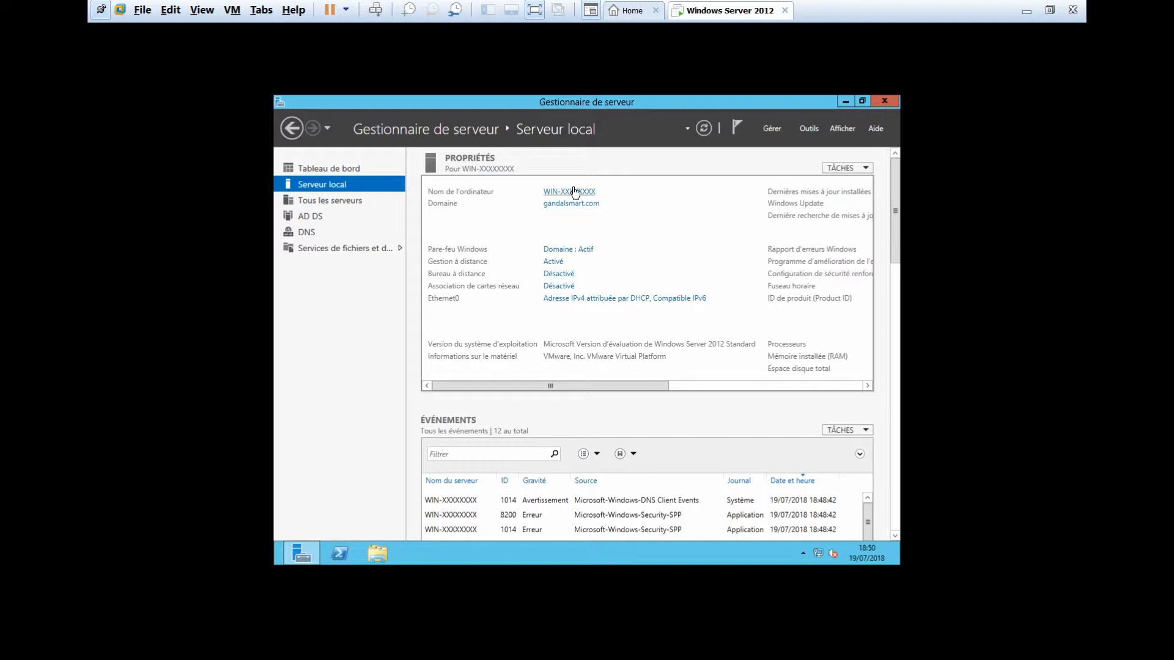
left_click(702, 132)
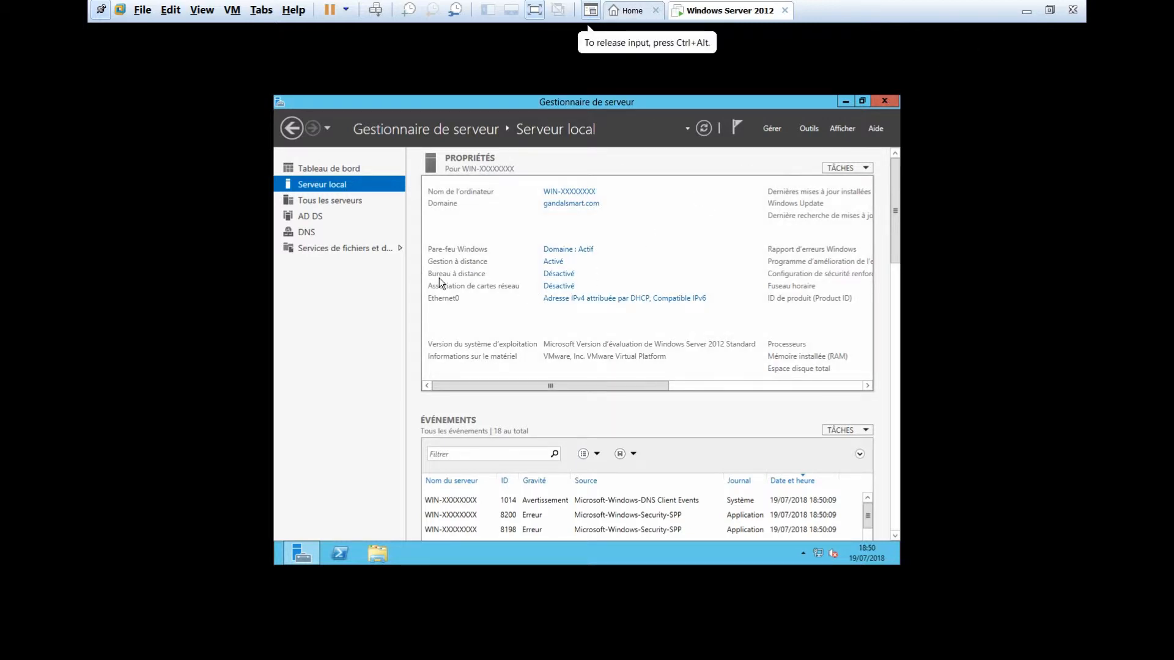
- Allow Remote Desktop connections to this computer, keeping the NLA authentication requirement, and refresh the local server's properties
left_click(560, 275)
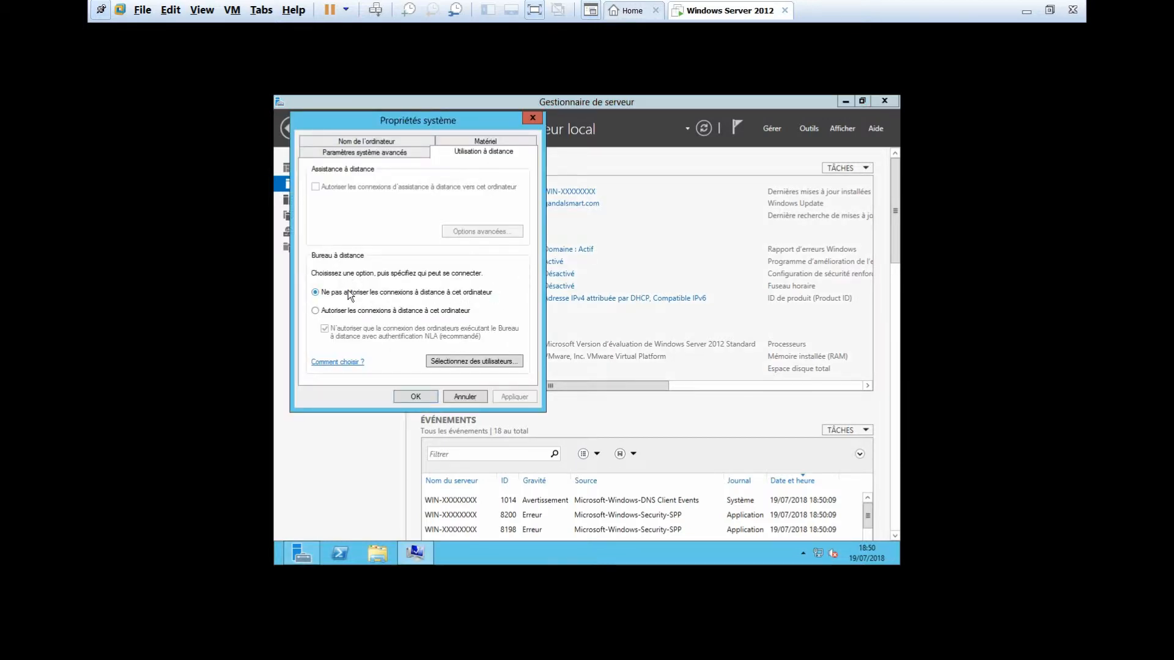
left_click(335, 311)
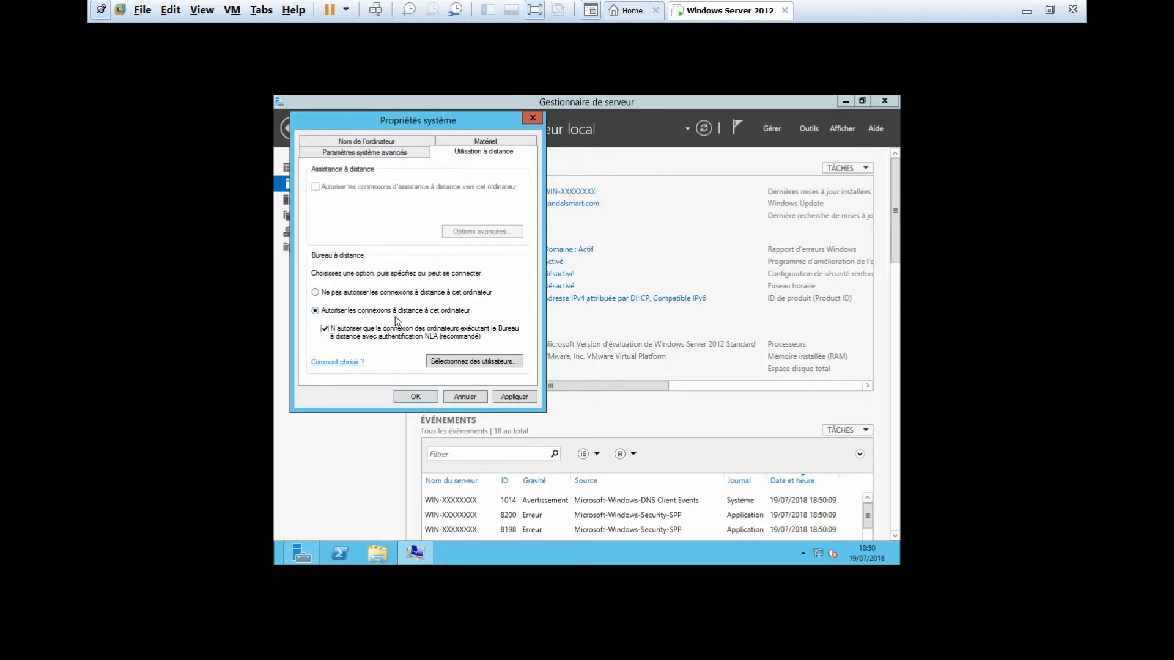
left_click(515, 396)
left_click(428, 397)
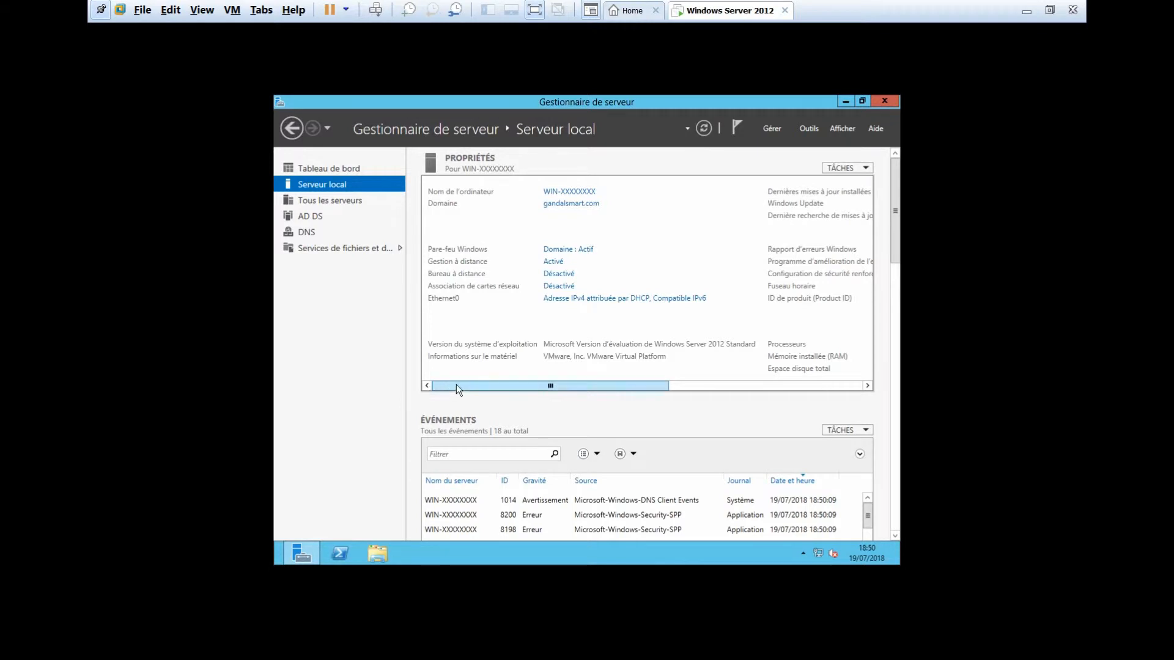
left_click(702, 131)
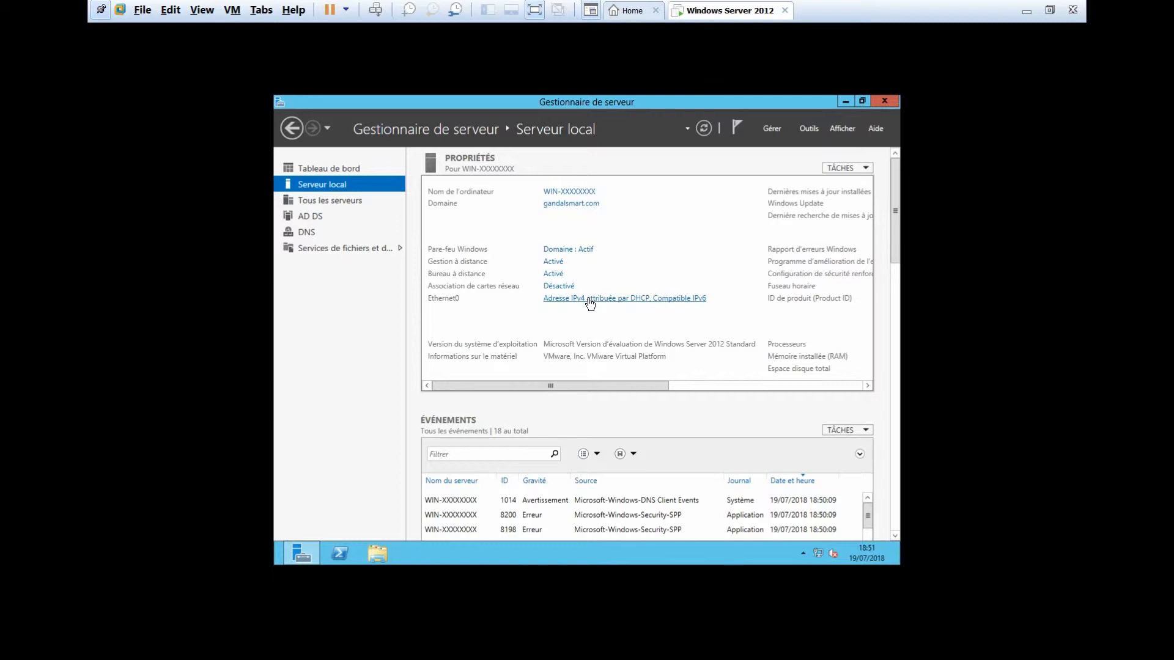
- Open the Internet Protocol version 4 (TCP/IPv4) properties of the Ethernet0 network connection
right_click(817, 555)
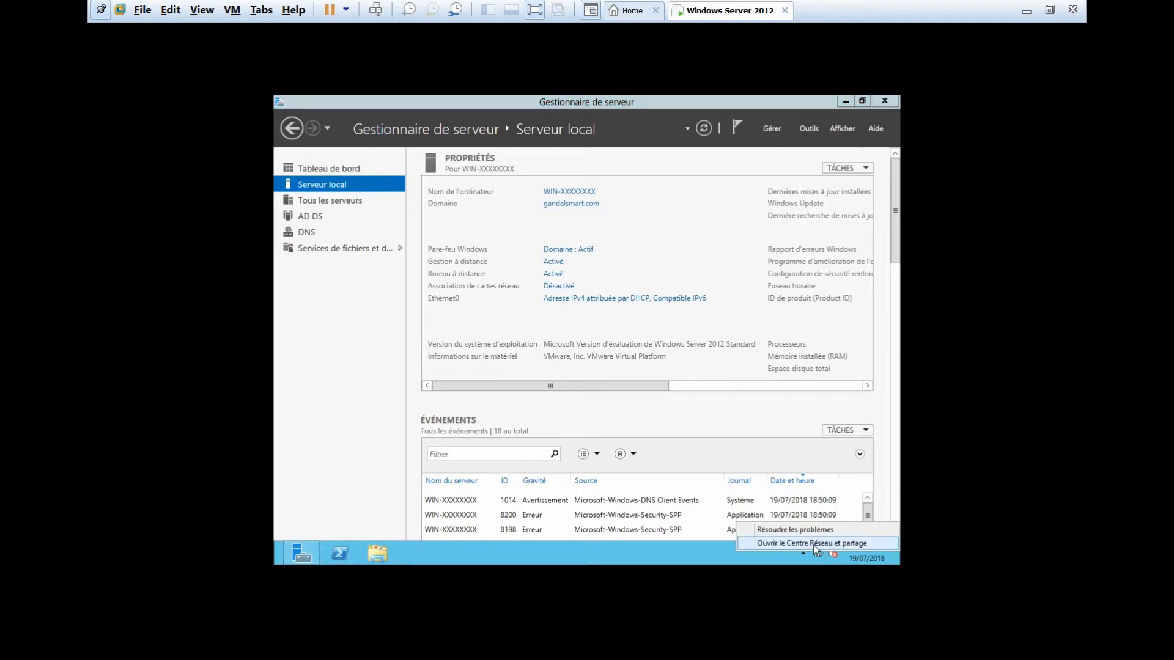
left_click(814, 545)
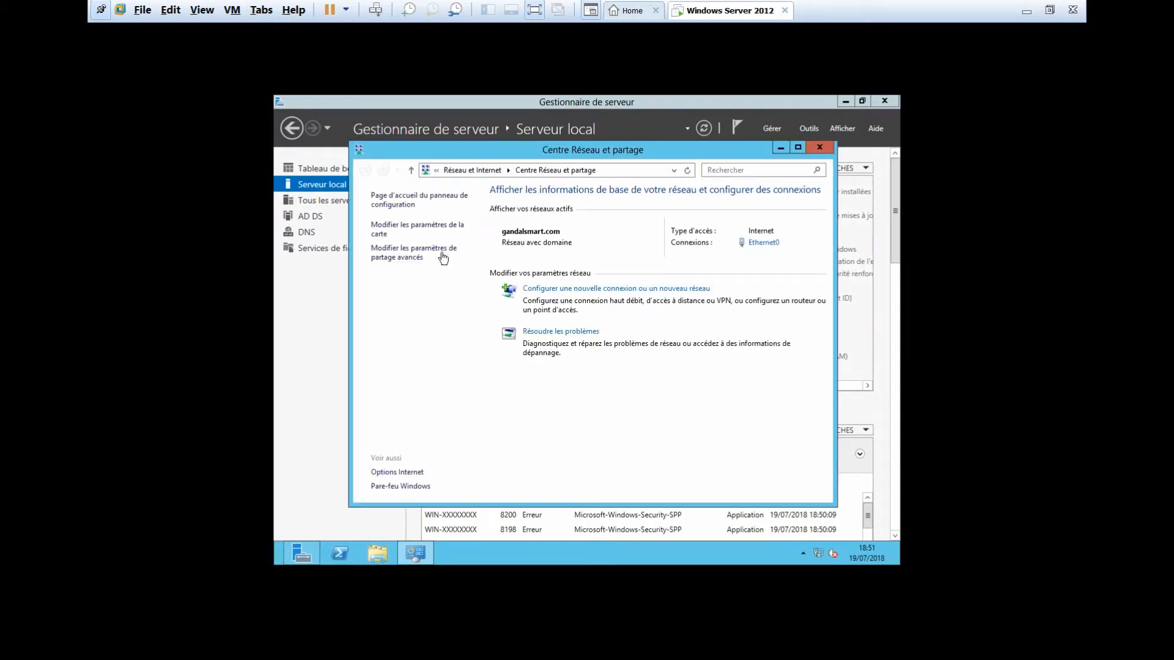
left_click(429, 231)
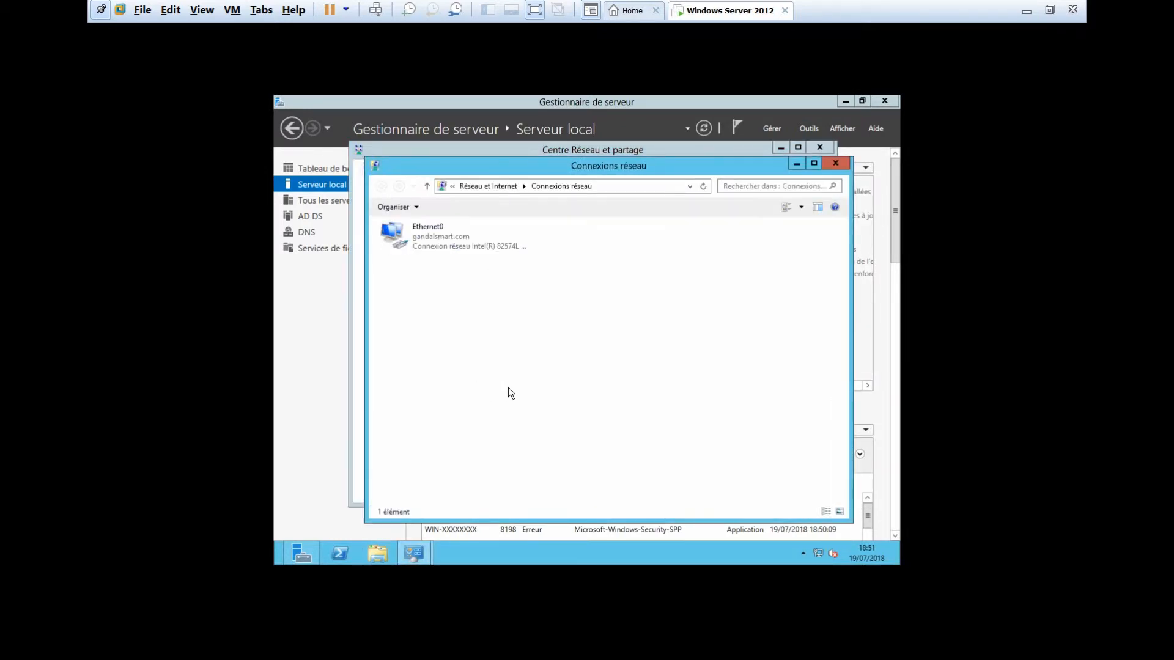
left_click(436, 235)
right_click(435, 235)
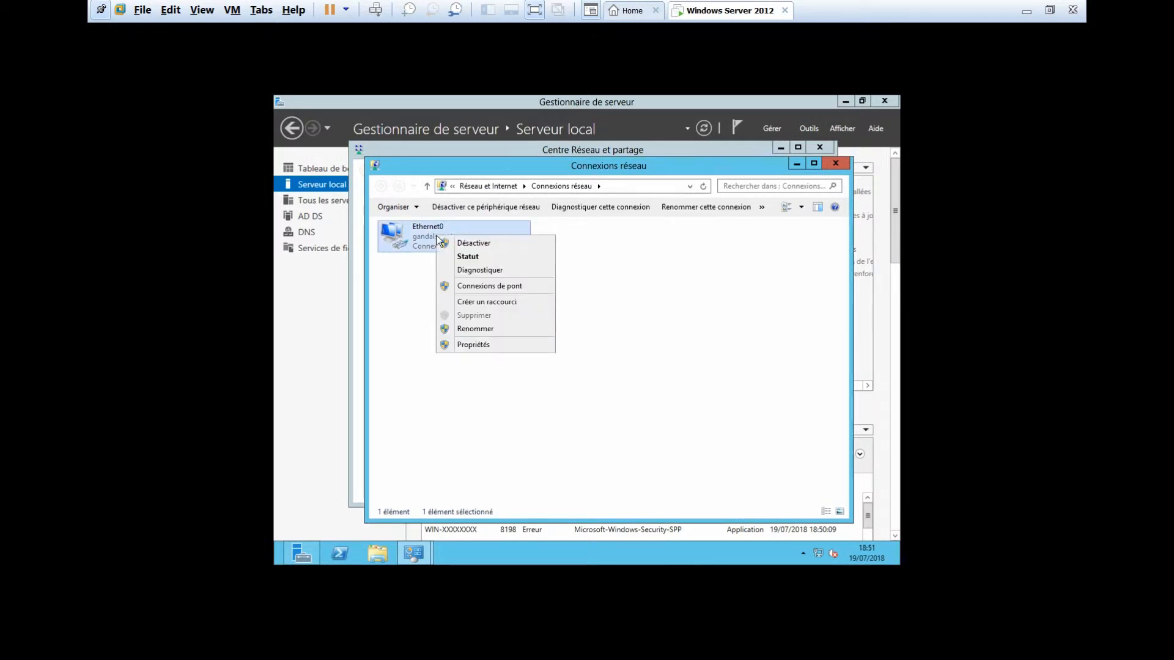
left_click(477, 345)
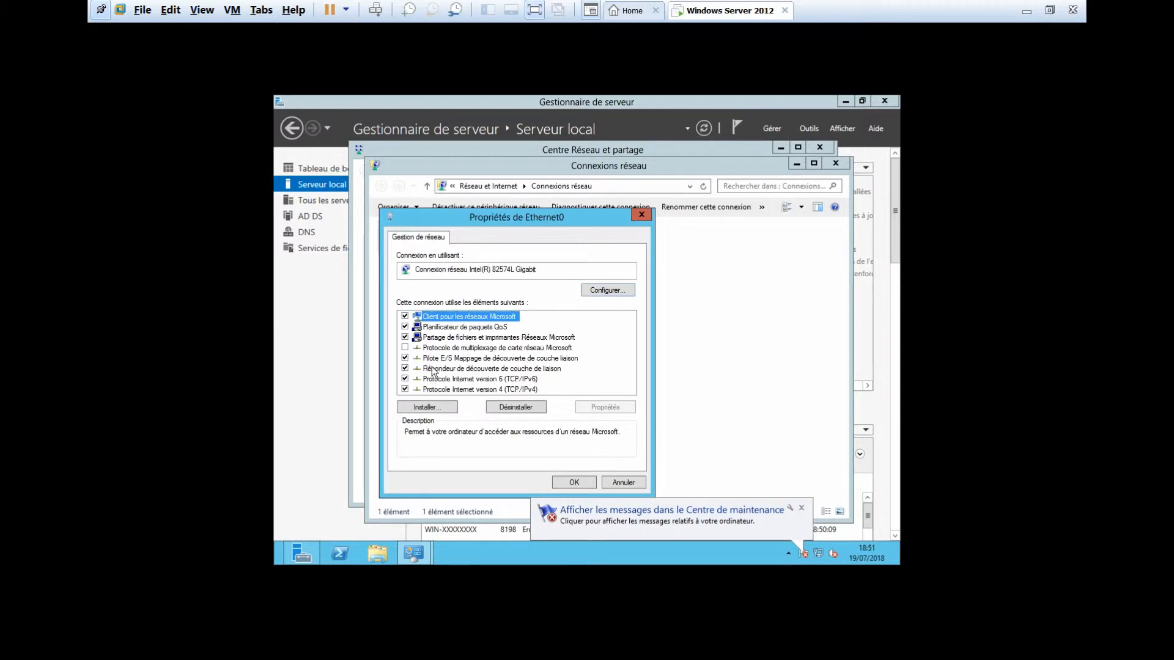
double_click(460, 387)
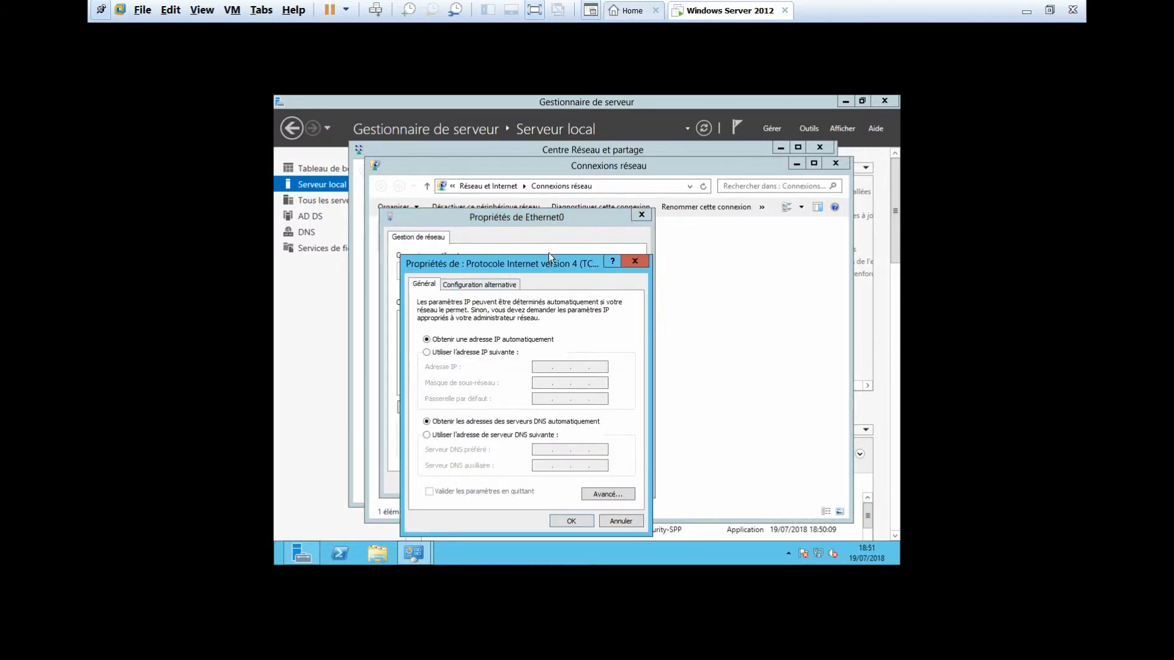
- Assign Ethernet0 the static IP address 192.168.10.5, leaving the DNS servers blank, and apply the connection settings
left_click_drag(550, 261, 557, 247)
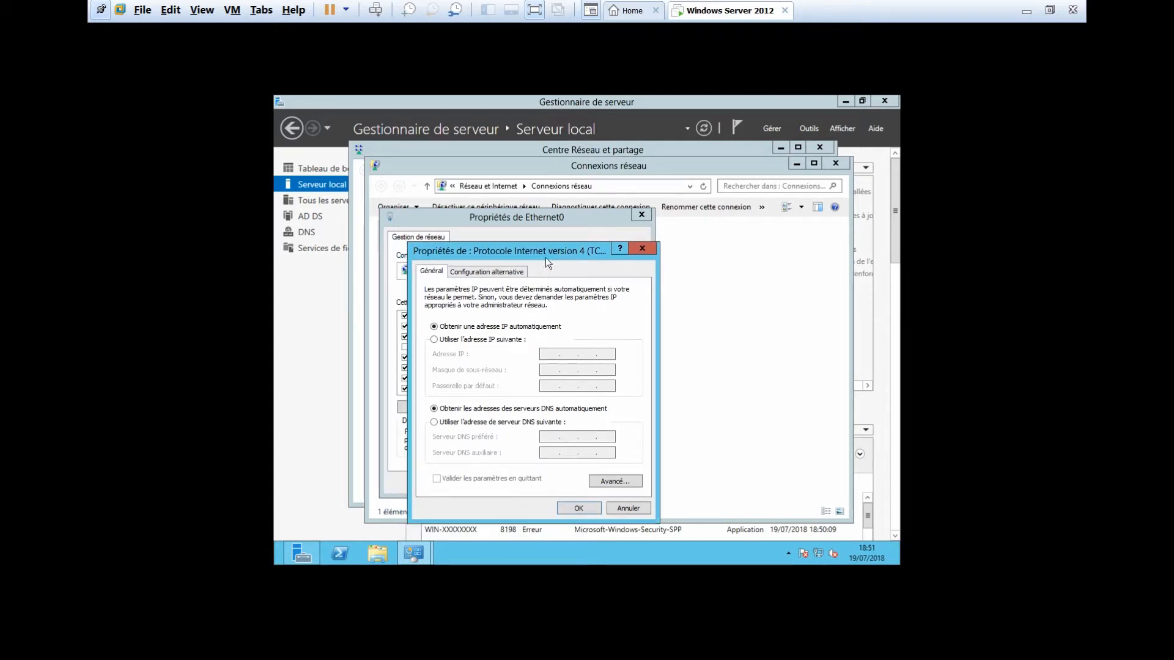
left_click(477, 340)
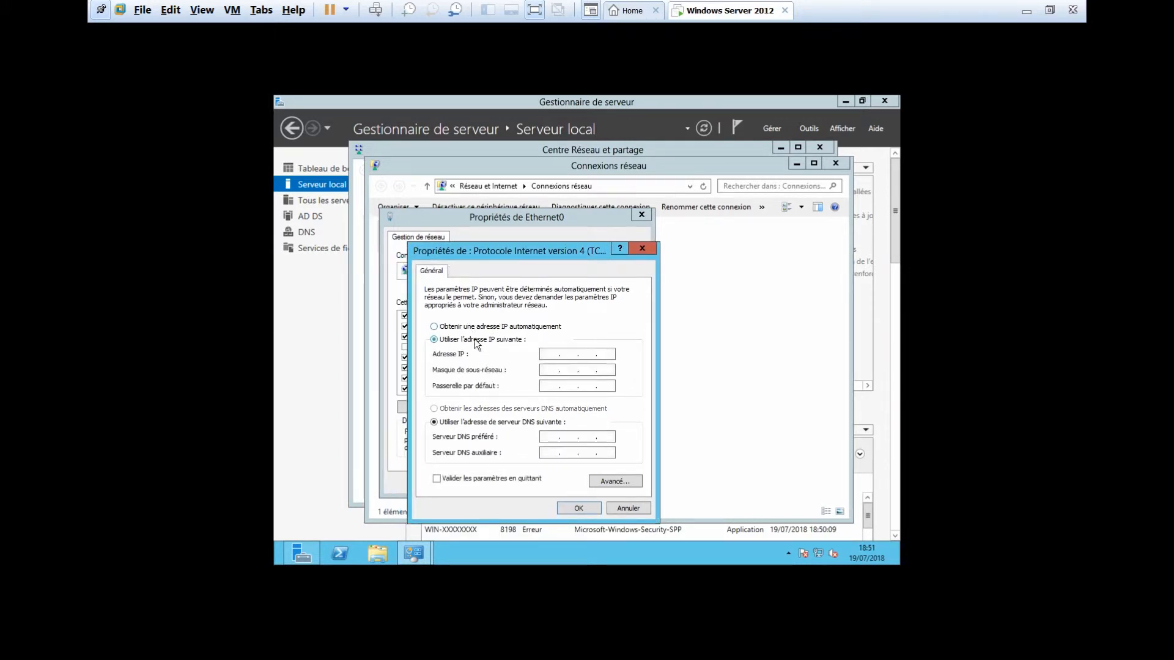
left_click(550, 355)
type("192 . 168 . 10 . 5")
key("Tab")
left_click(578, 508)
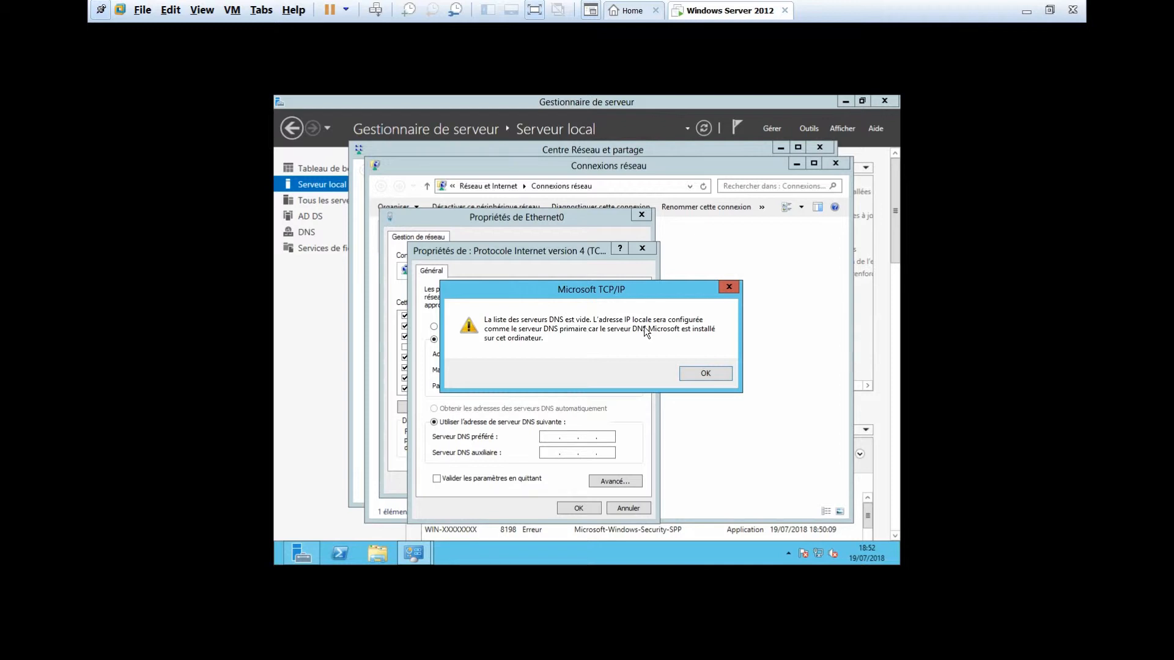
left_click(690, 374)
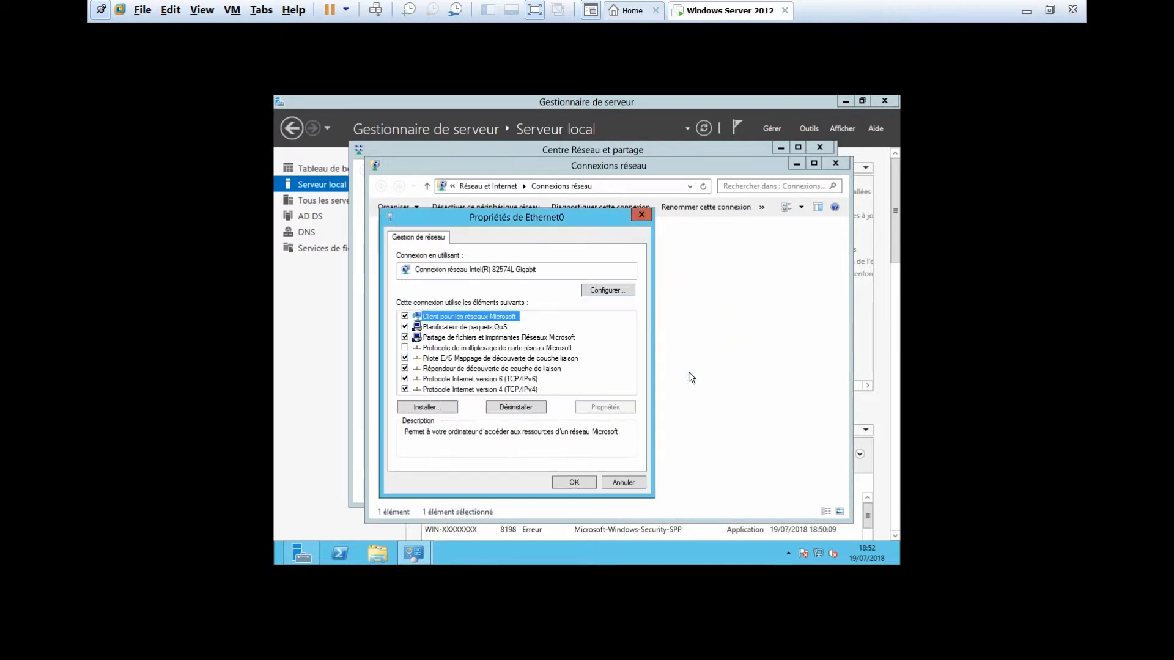
left_click(574, 483)
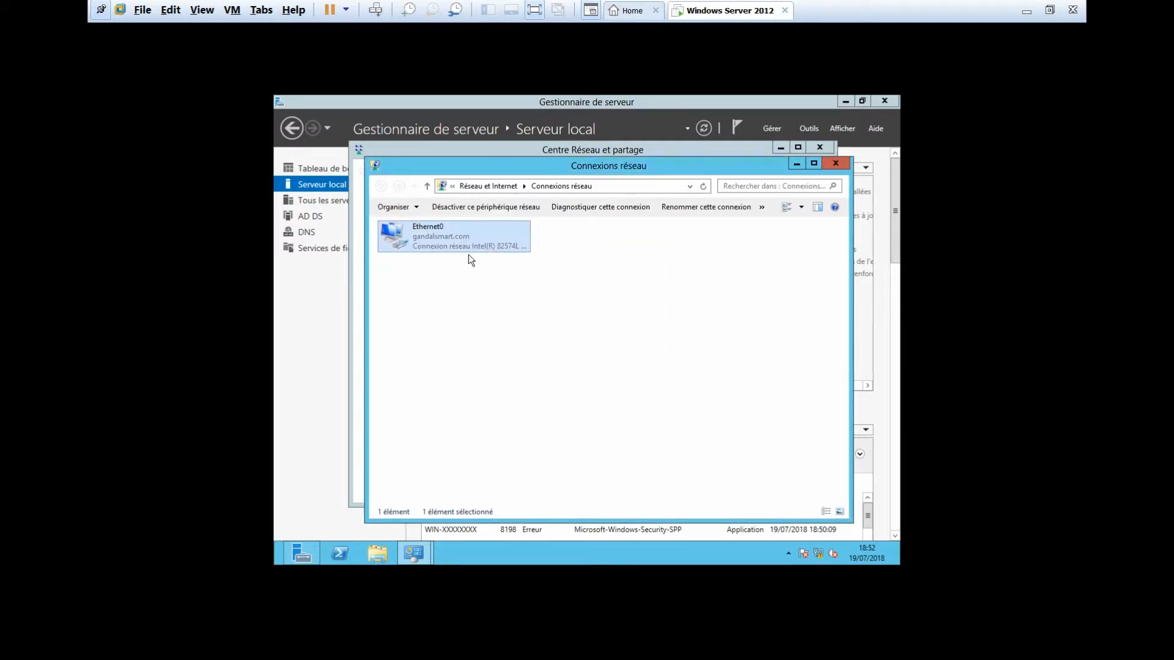
- Close the network connections and sharing center windows and refresh the local server's properties
left_click(835, 162)
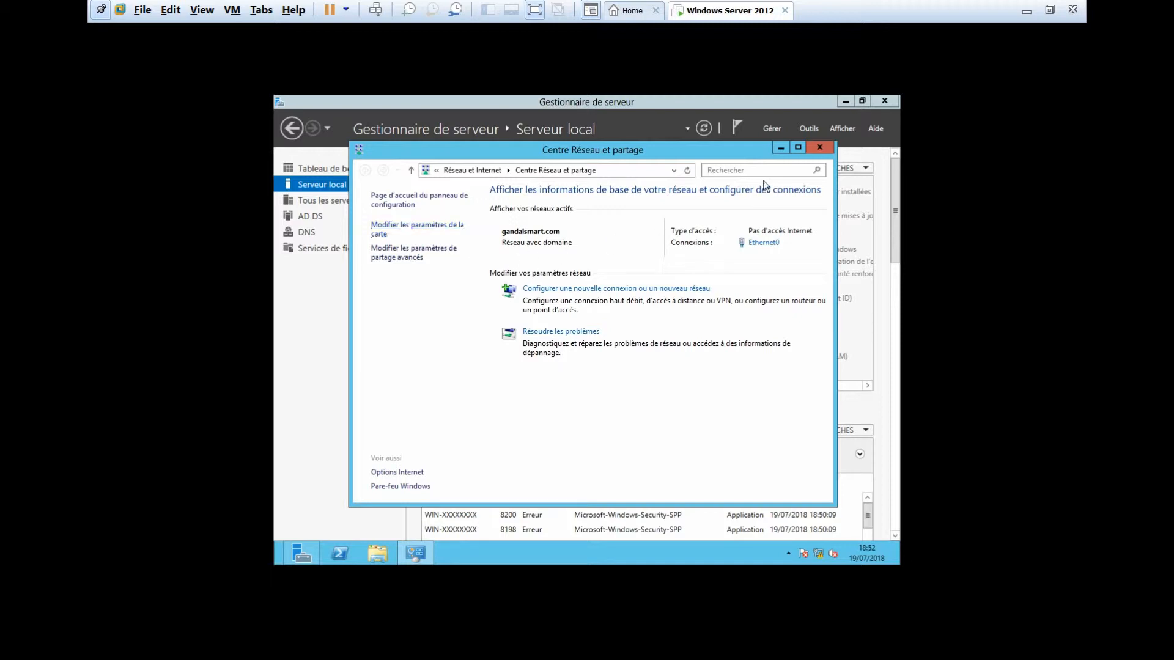
left_click(819, 148)
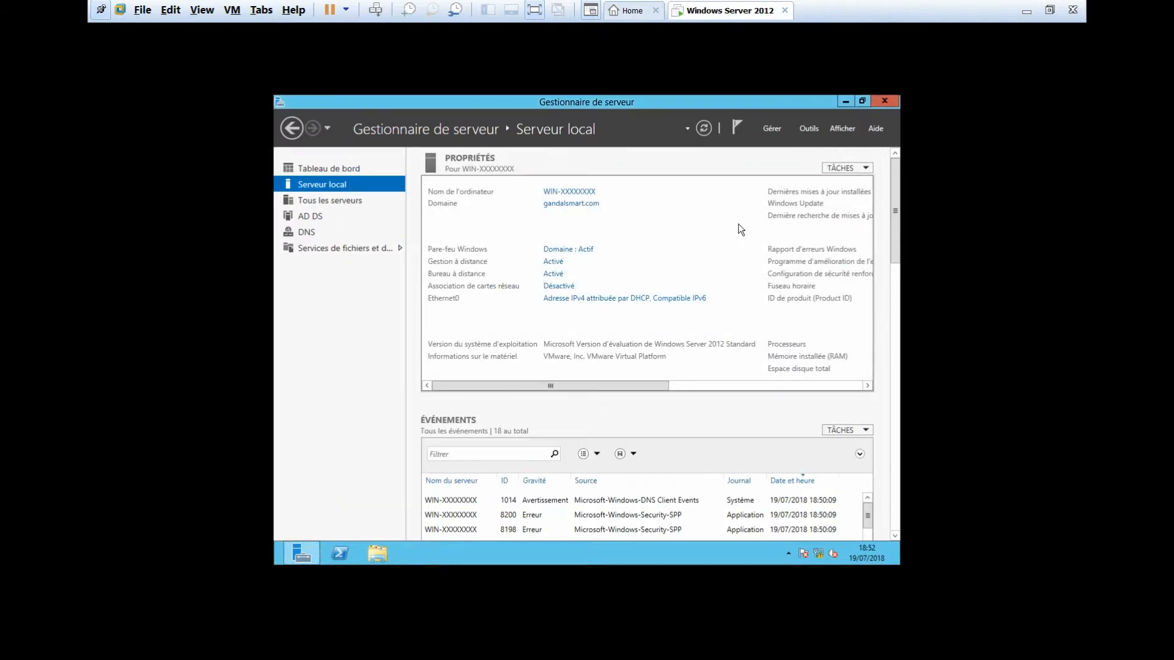
left_click(708, 127)
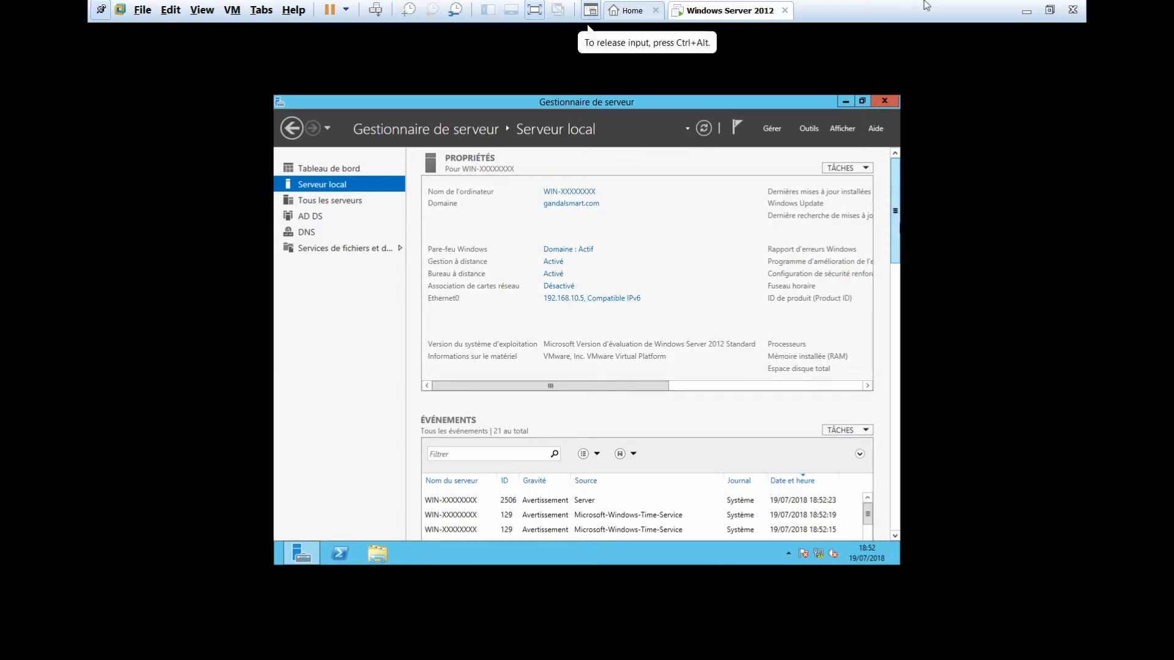
- Minimize the virtual machine to return to the PowerPoint presentation and review the static IP and firewall items on the basic configuration slide
left_click(1022, 11)
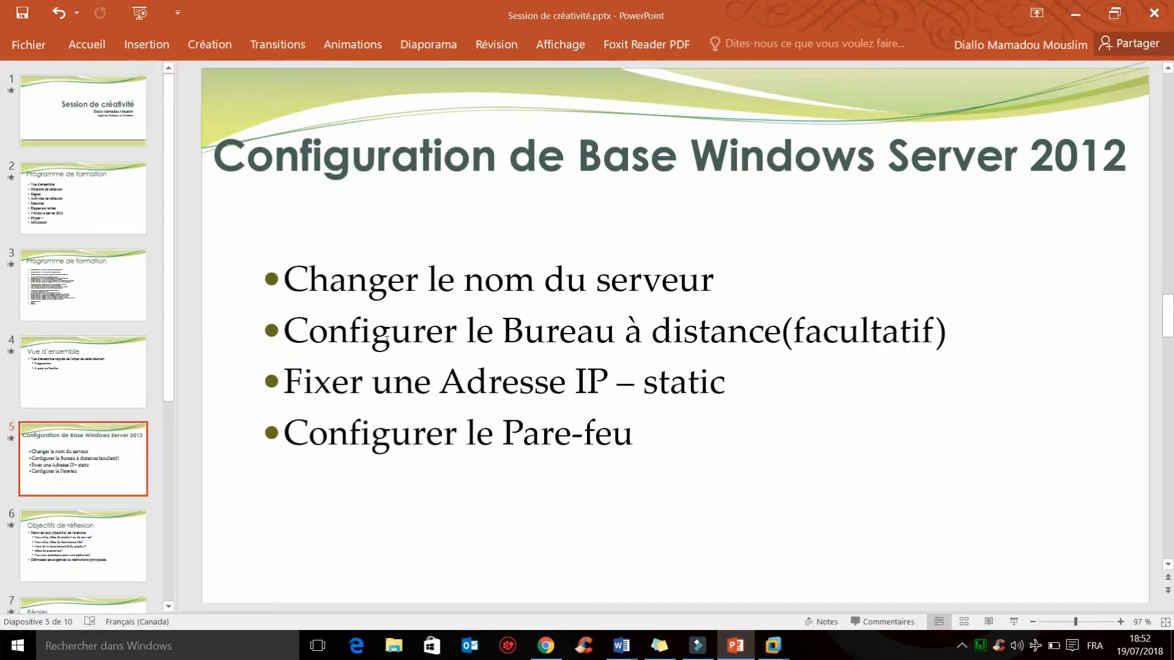
left_click_drag(285, 379, 699, 407)
left_click(660, 411)
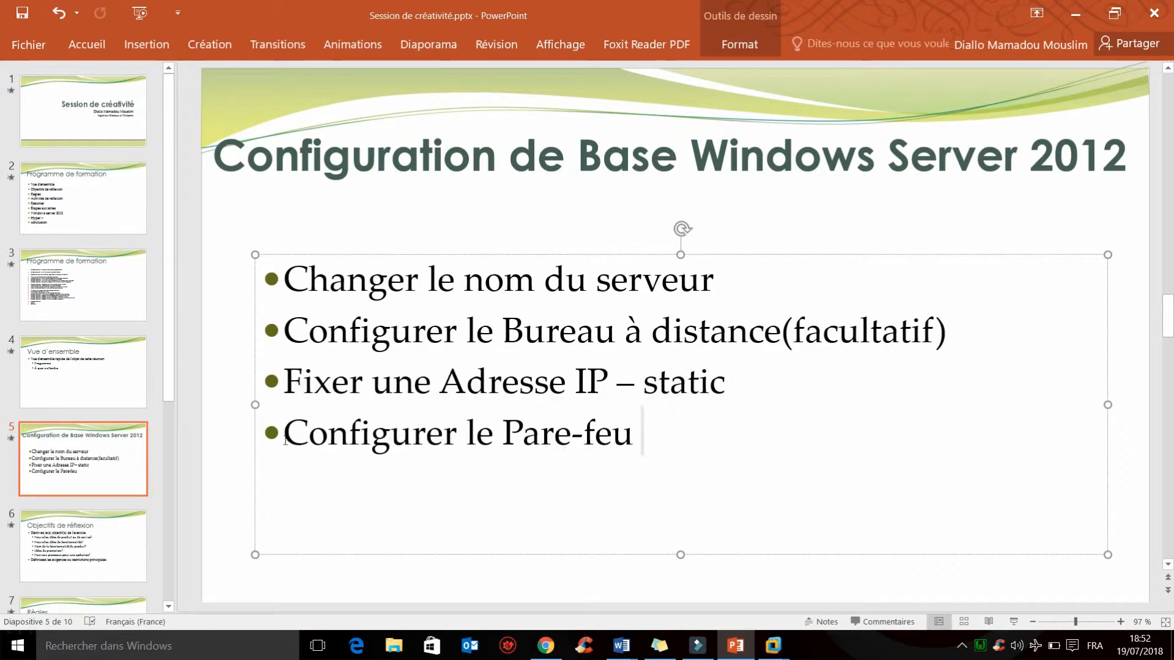